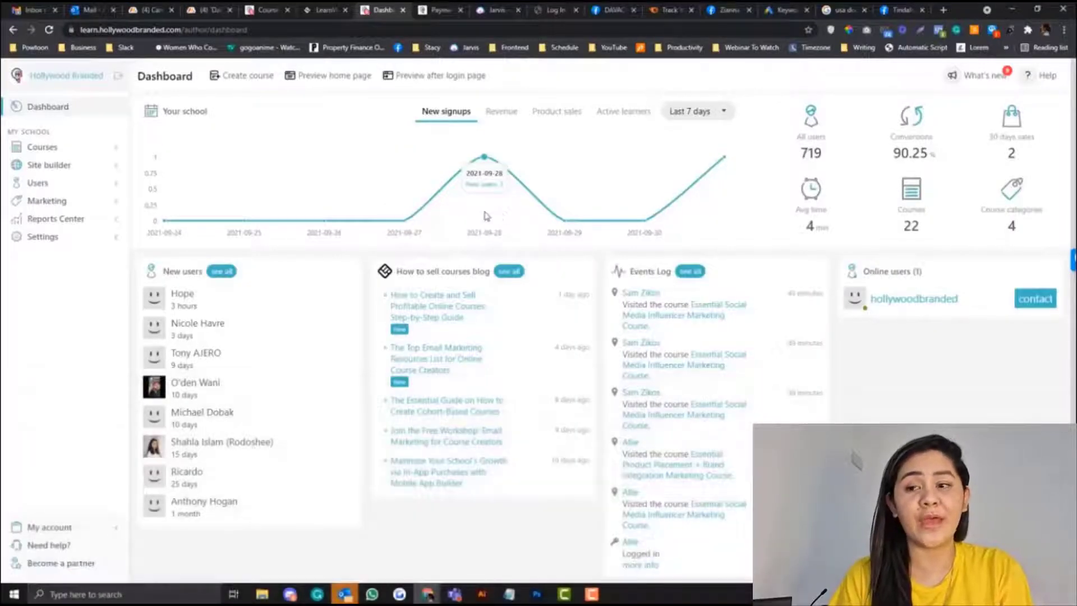
Browse the course list and site builder menus, then return to the main school menu.
left_click(111, 149)
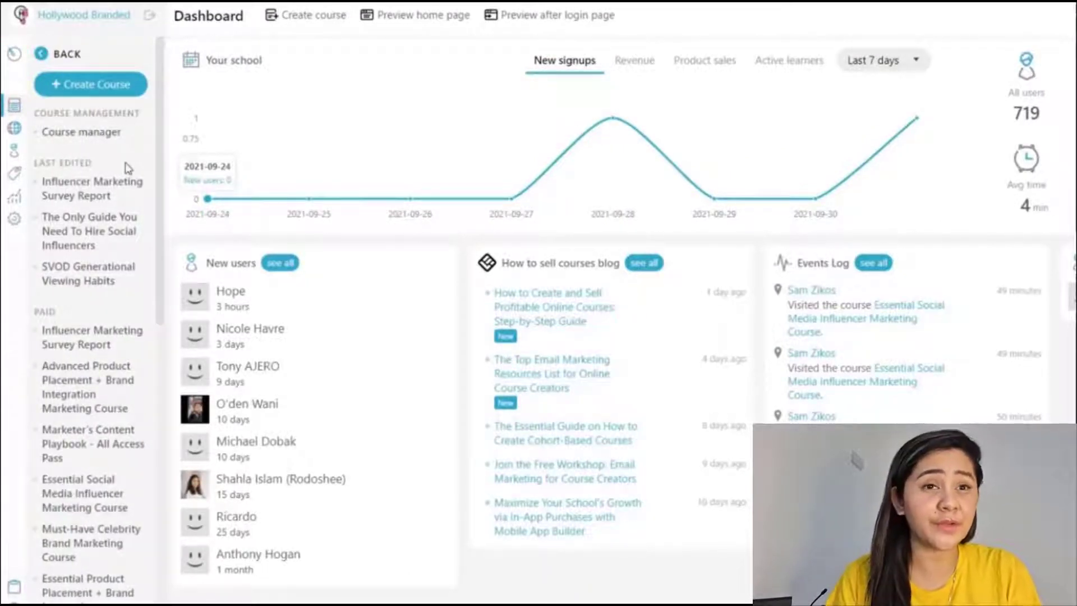
scroll(128, 168, "down", 10)
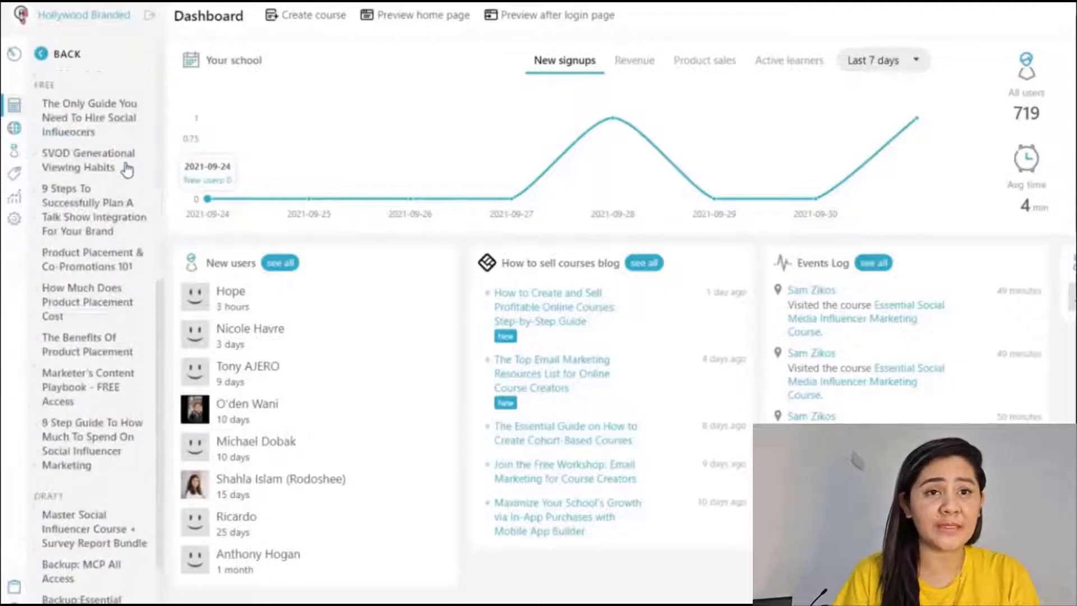
scroll(127, 168, "down", 5)
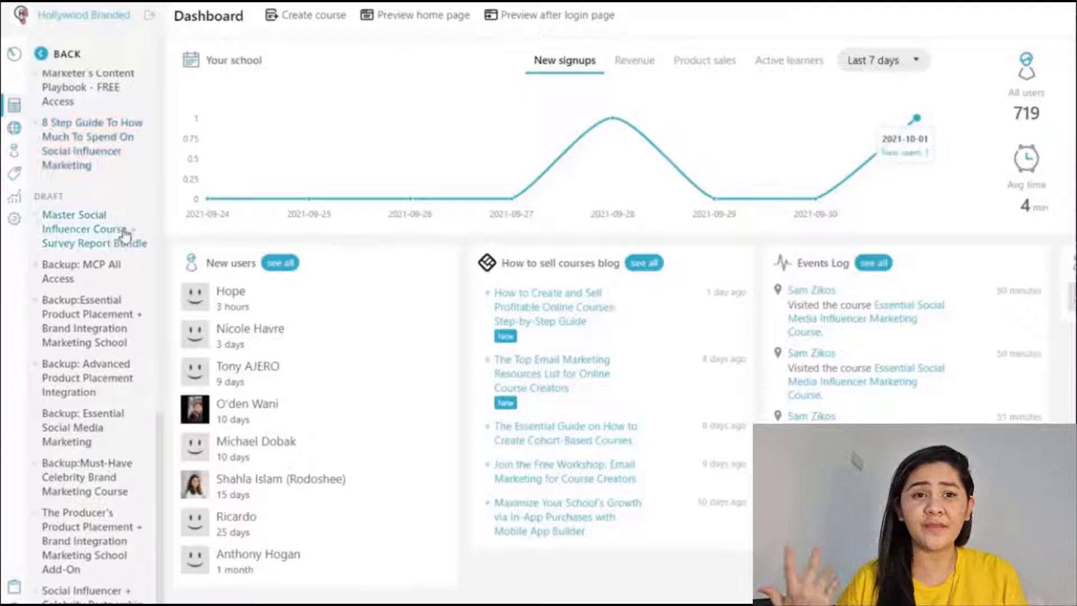
scroll(127, 281, "up", 4)
scroll(127, 282, "up", 10)
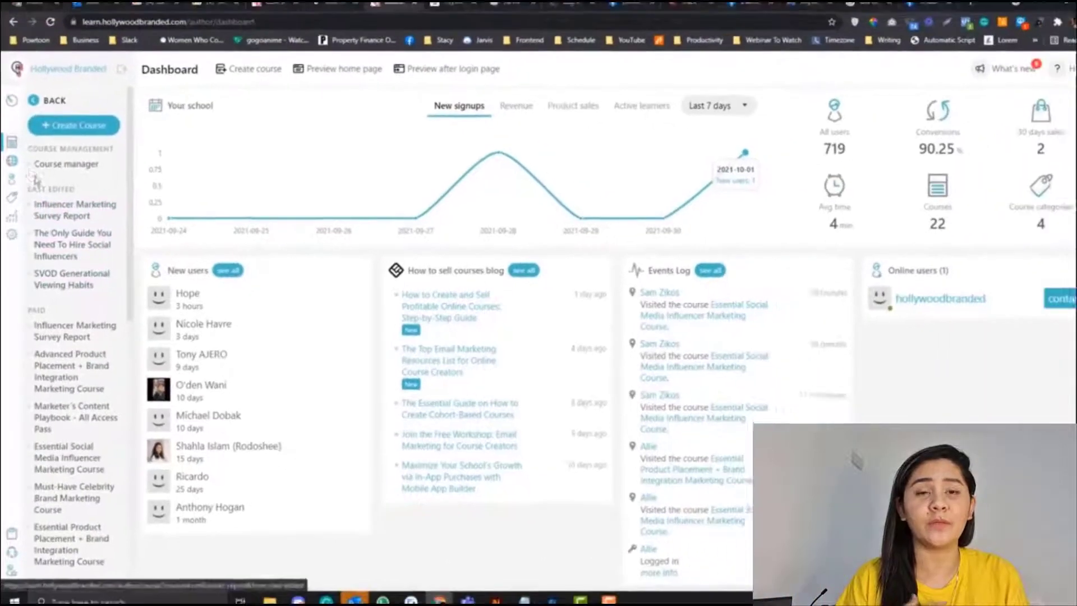
left_click(37, 104)
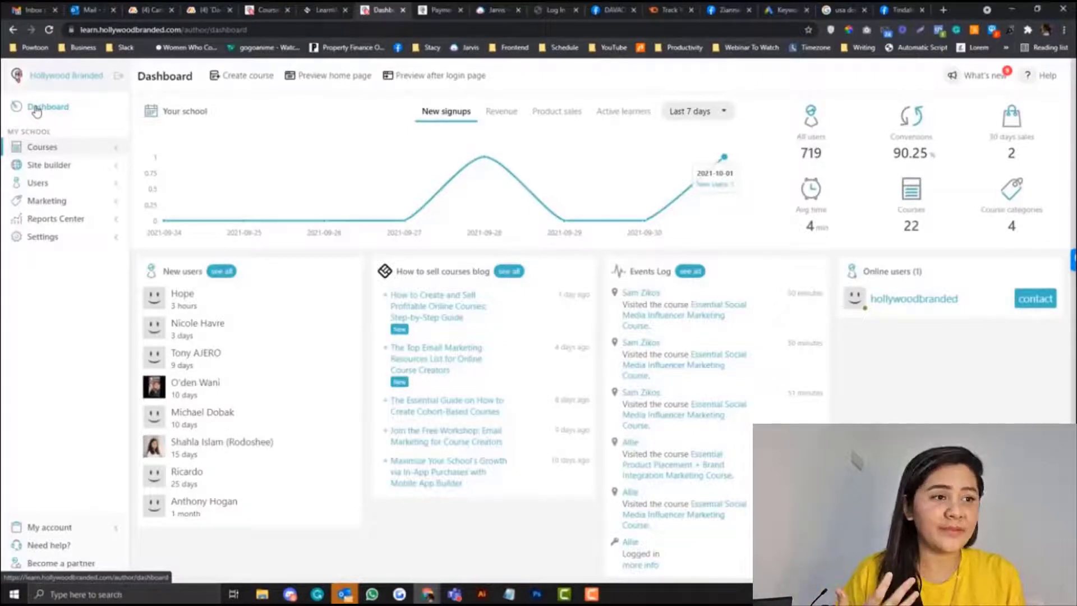
left_click(84, 170)
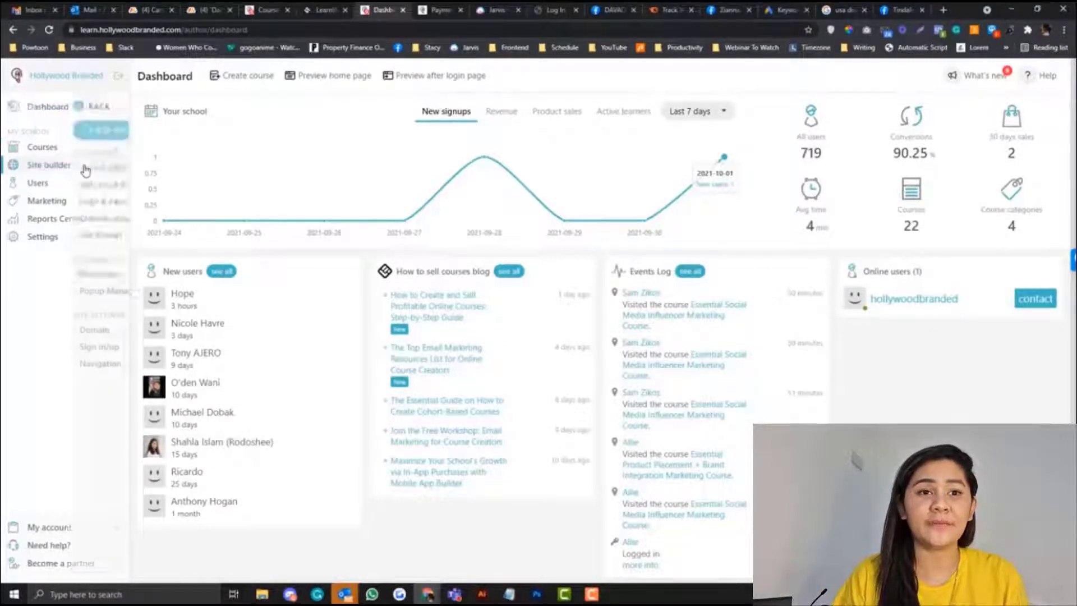
left_click(43, 106)
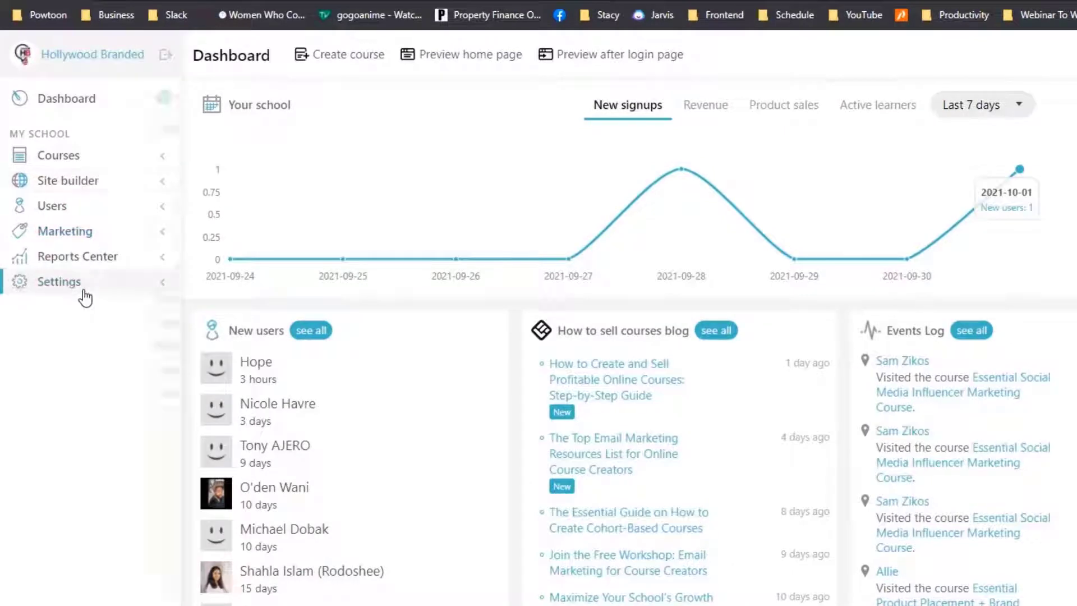
Go to Settings > Financial > Payment Gateway and turn on sandbox test mode.
left_click(84, 293)
left_click(93, 301)
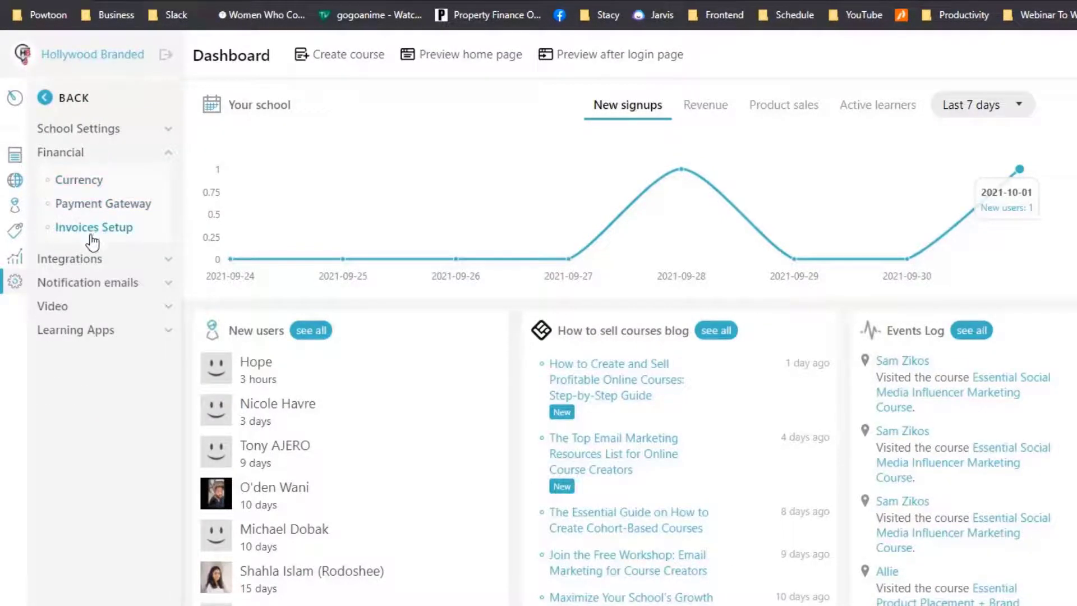
left_click(78, 128)
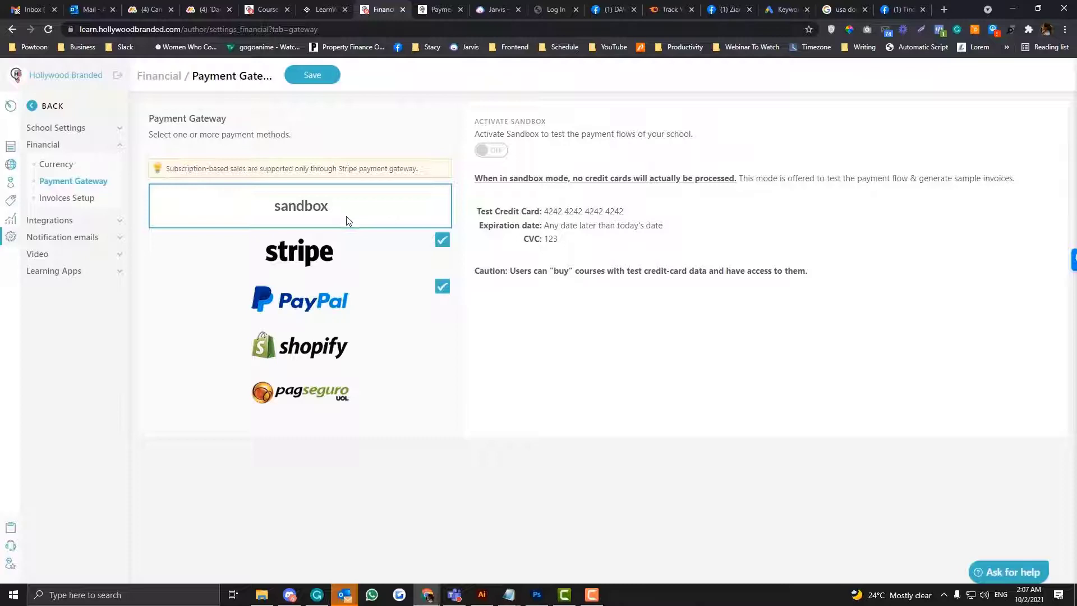
left_click(496, 153)
Switch off the Stripe and PayPal gateways, save, and view the $1,295 course checkout page.
left_click(384, 247)
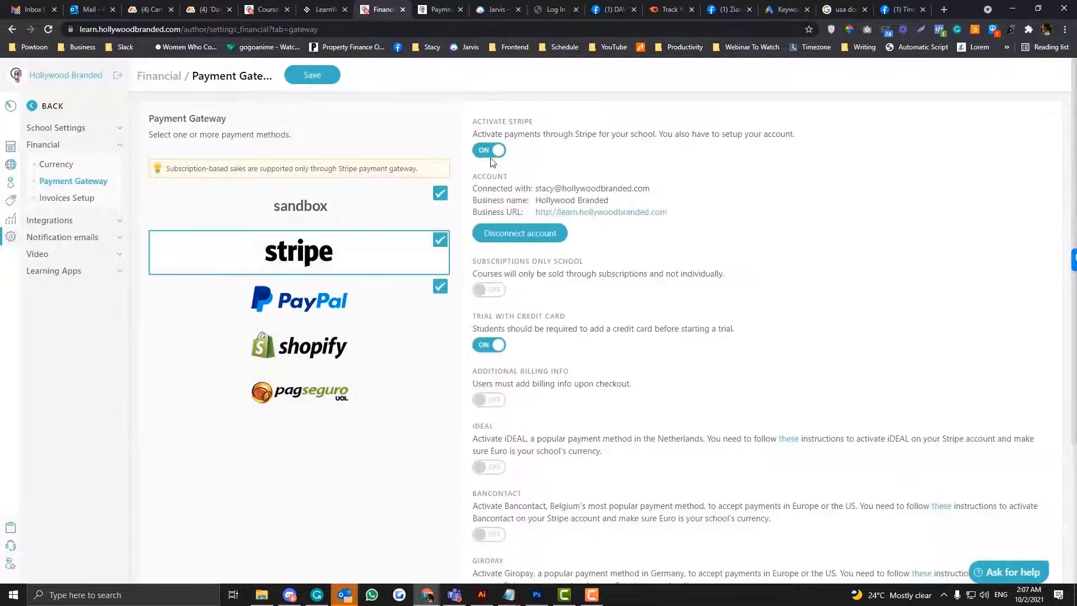
left_click_drag(493, 176, 483, 152)
left_click(483, 153)
left_click(413, 314)
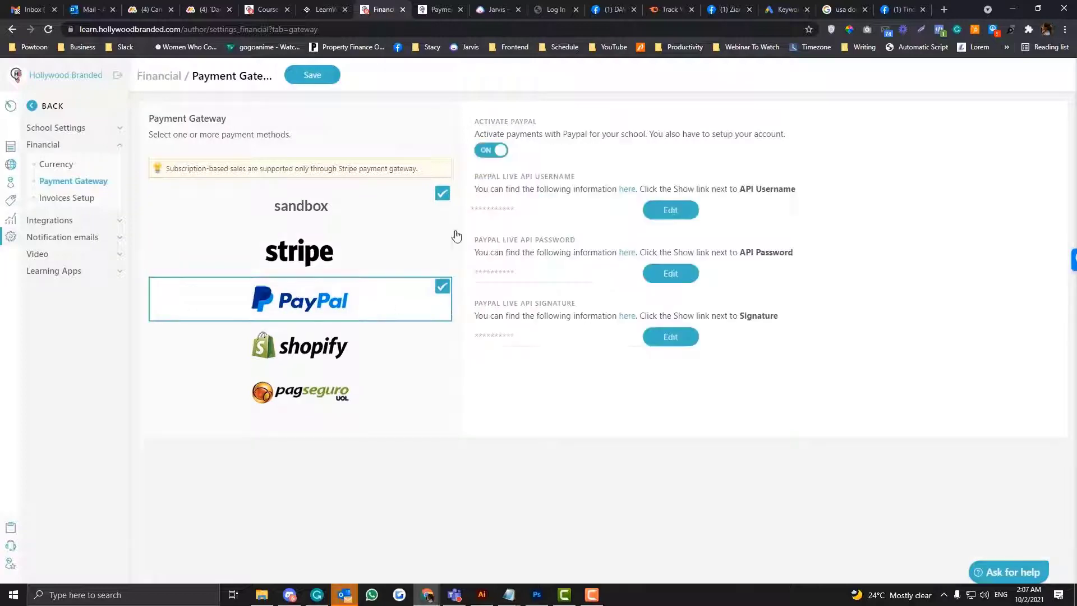
left_click(483, 153)
left_click(299, 78)
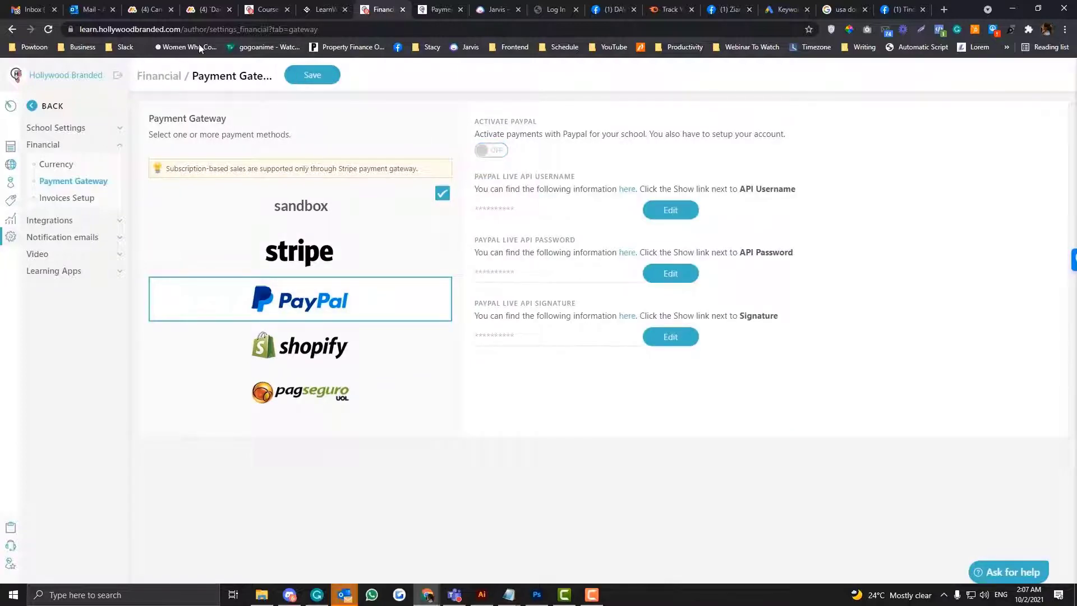
left_click(438, 10)
Reload the checkout page to get the prefilled test card, then return to payment gateway settings.
left_click(417, 30)
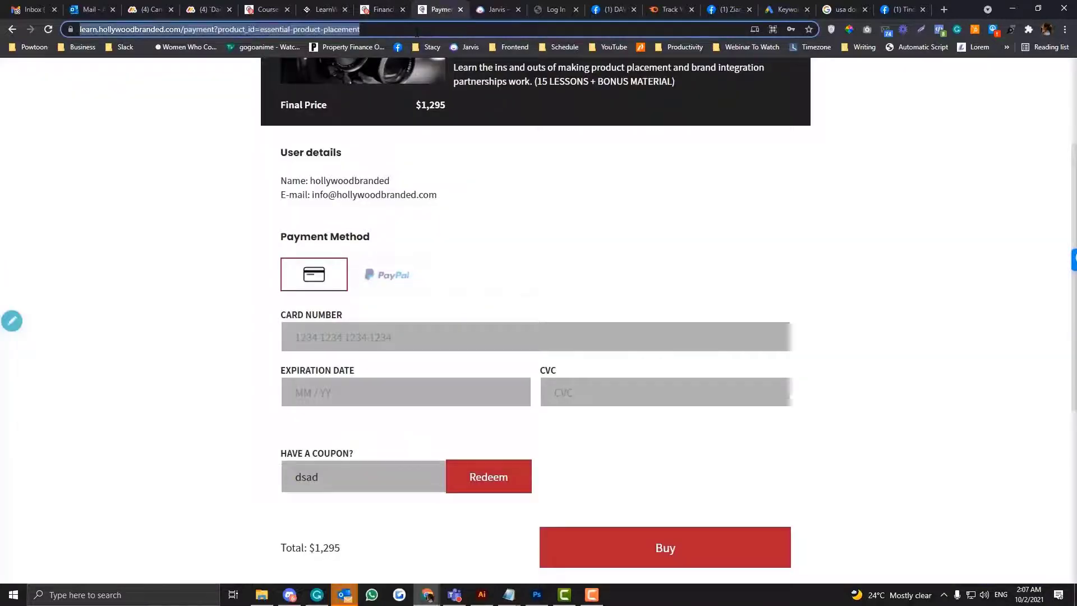
key("Return")
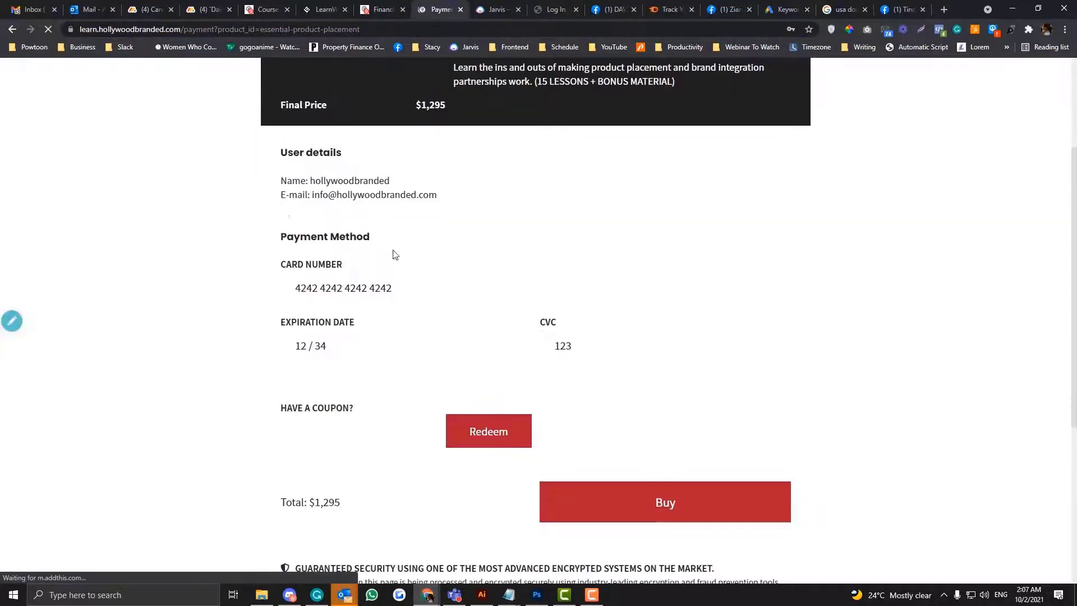
left_click_drag(392, 253, 511, 352)
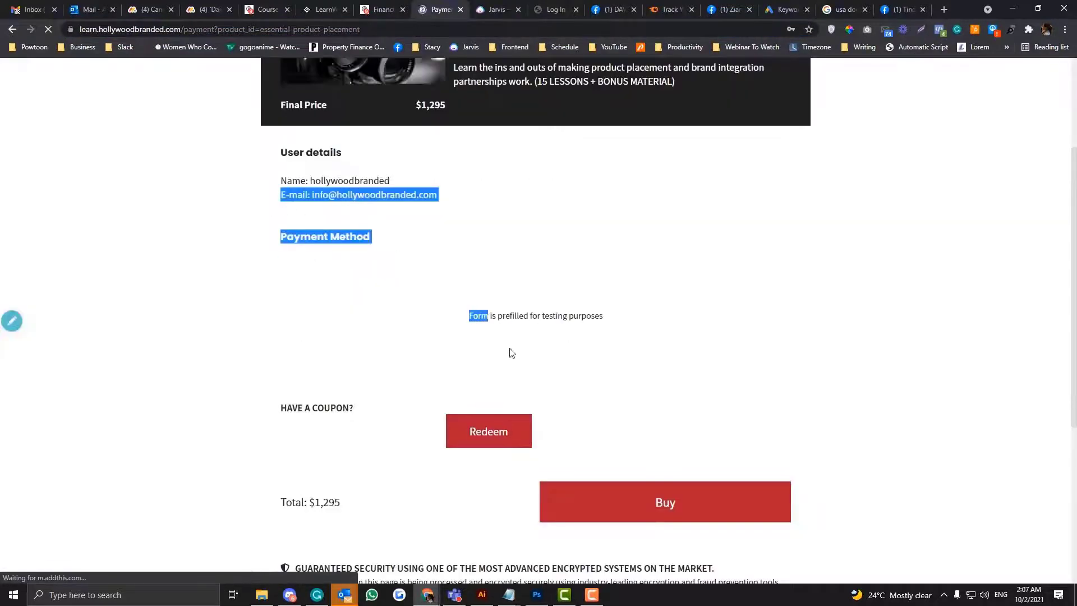
left_click(513, 353)
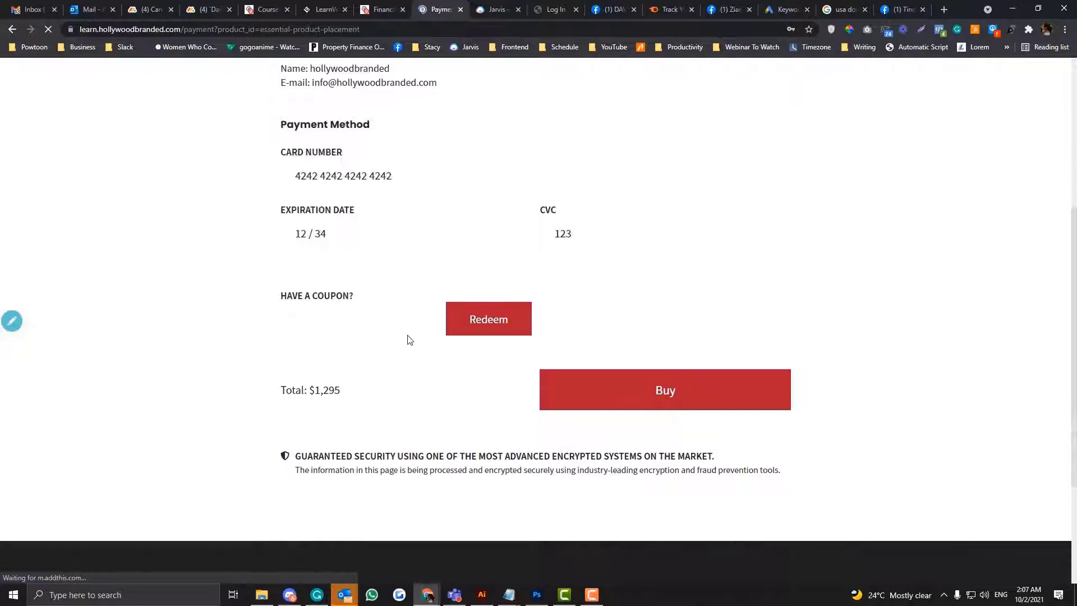
left_click(380, 10)
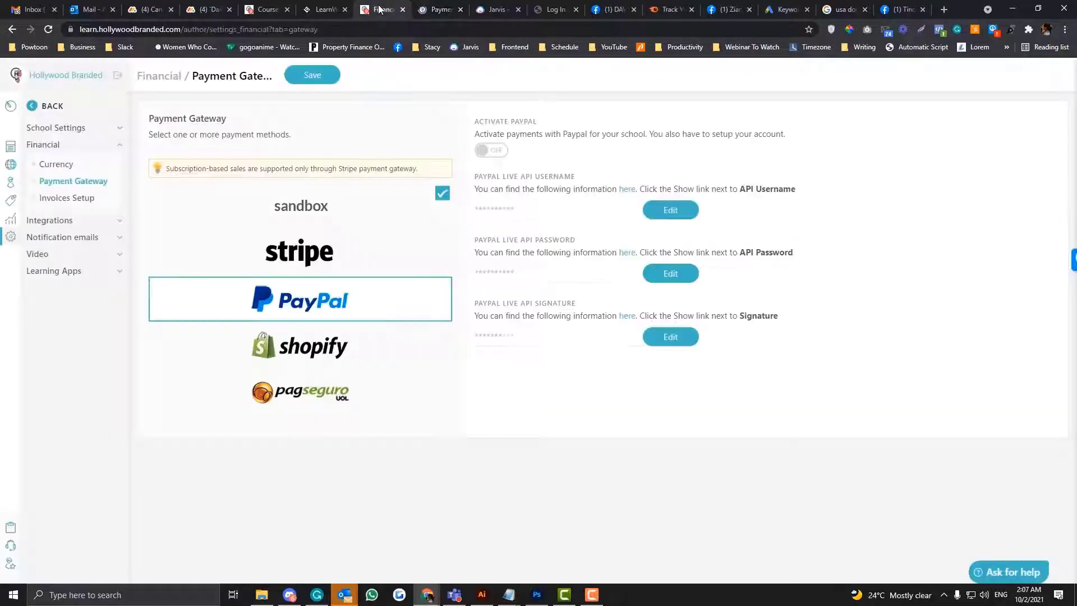
Disable sandbox test mode, re-enable the Stripe and PayPal gateways, and review Stripe's settings.
left_click(335, 268)
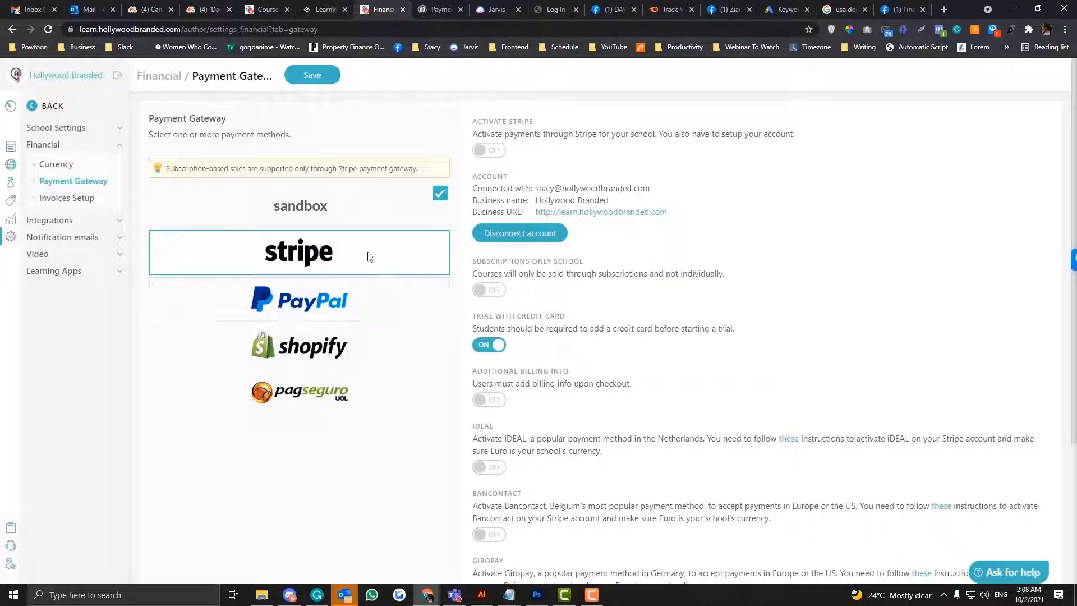
left_click(415, 204)
left_click(487, 151)
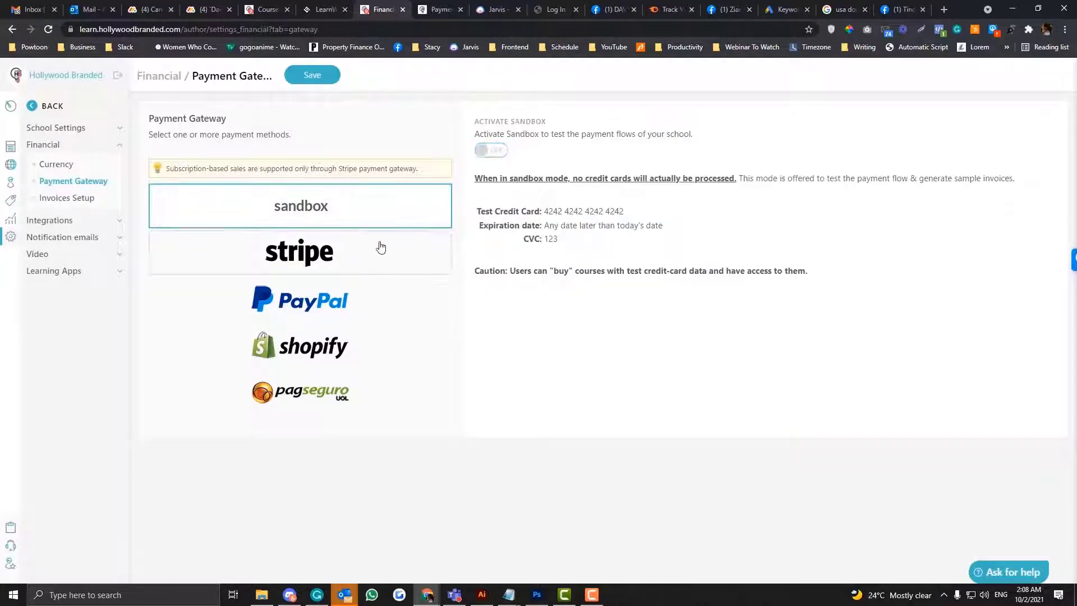
left_click(377, 247)
left_click(492, 152)
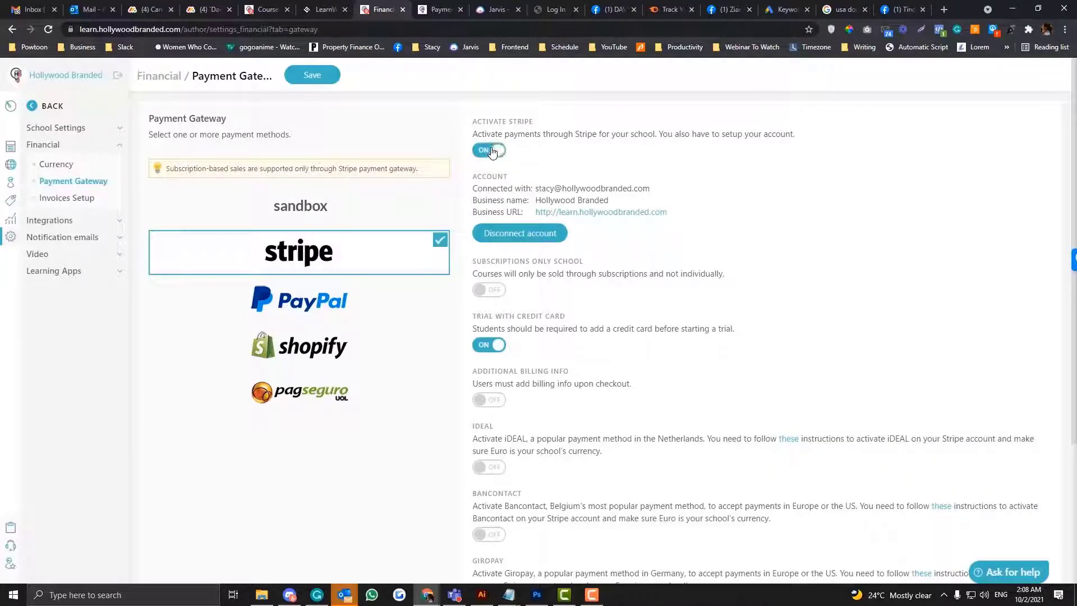
left_click(387, 281)
left_click(501, 153)
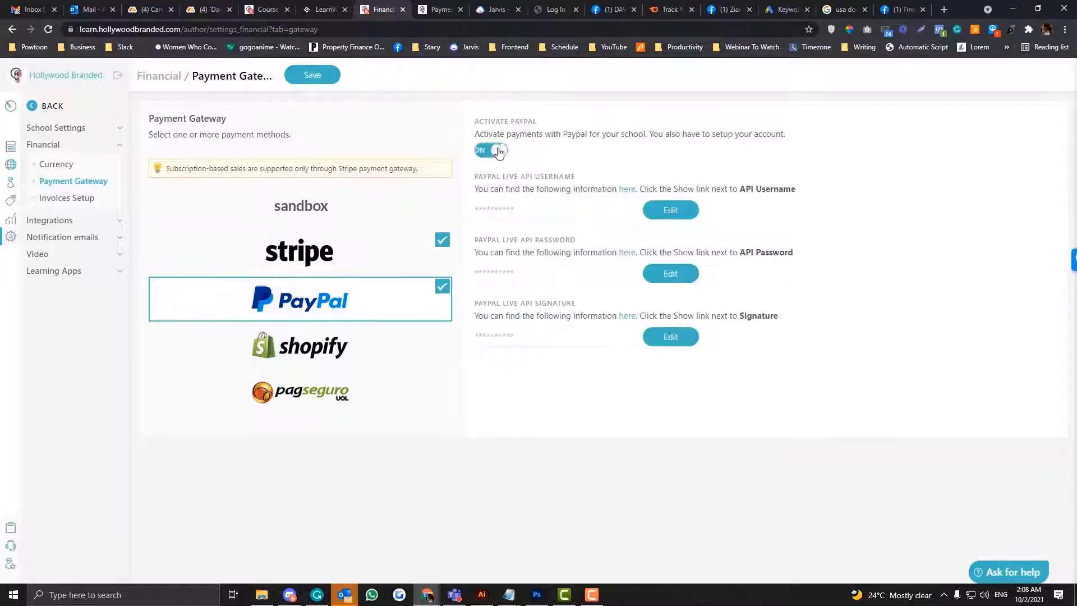
left_click(422, 257)
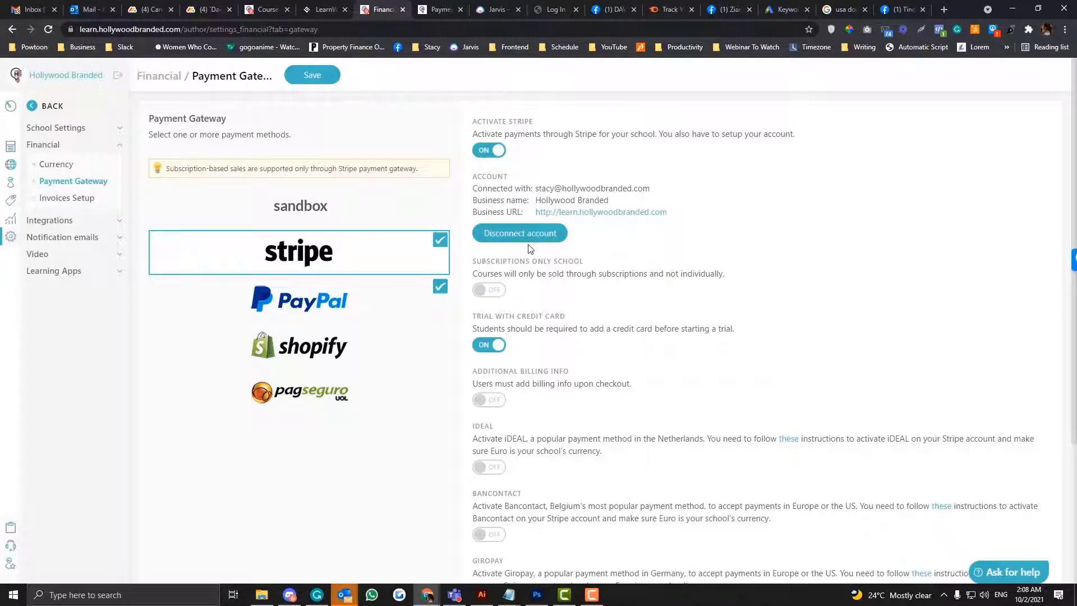
Review the PayPal gateway, then open Financial > Currency showing U.S. Dollar.
left_click(344, 312)
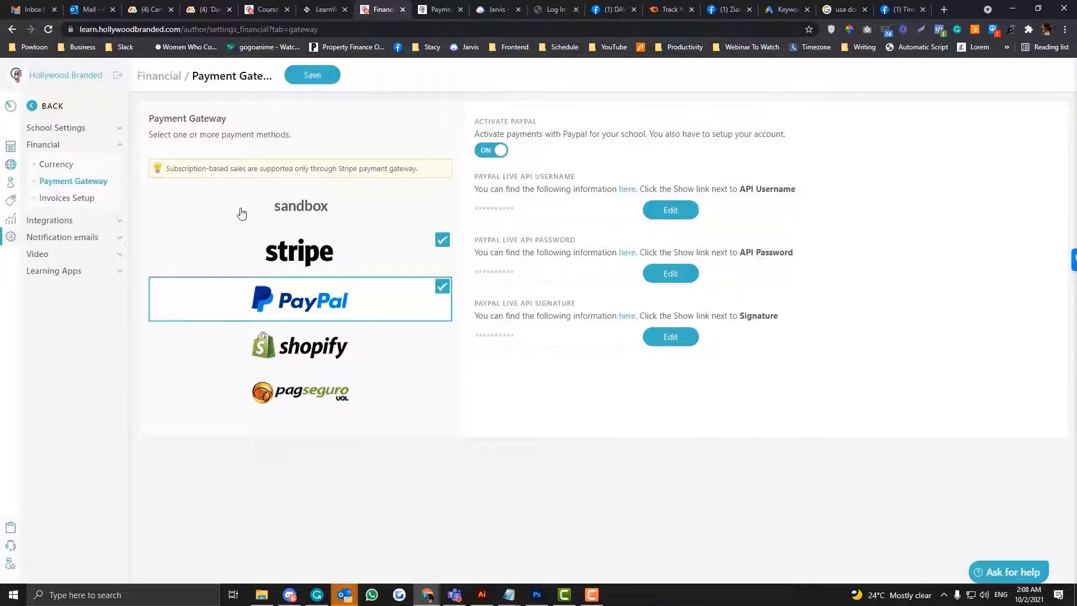
left_click(48, 164)
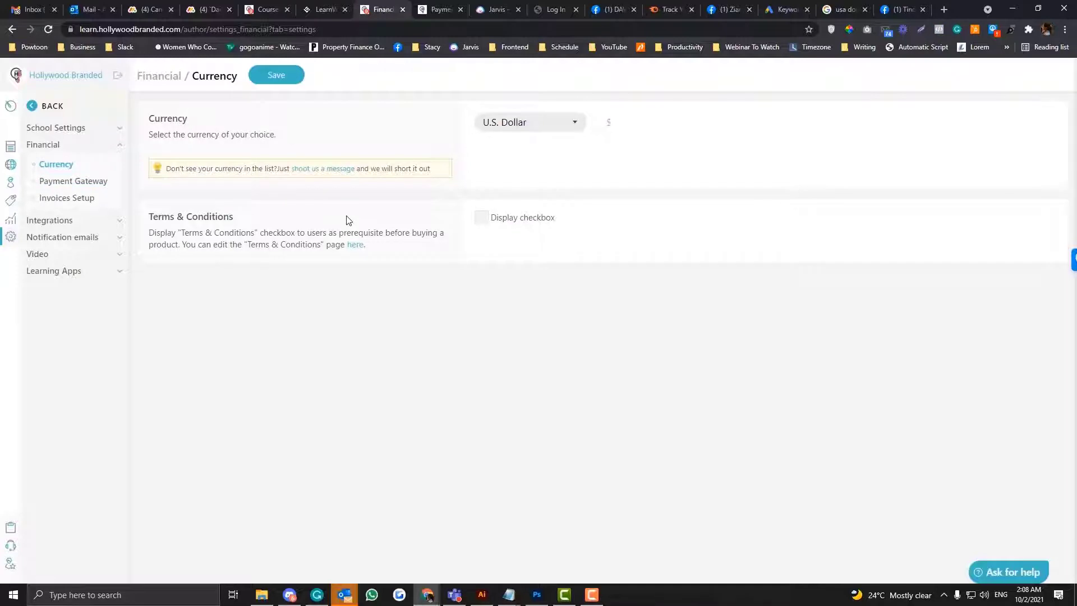
Open the currency dropdown and keep U.S. Dollar as the school currency.
left_click(551, 120)
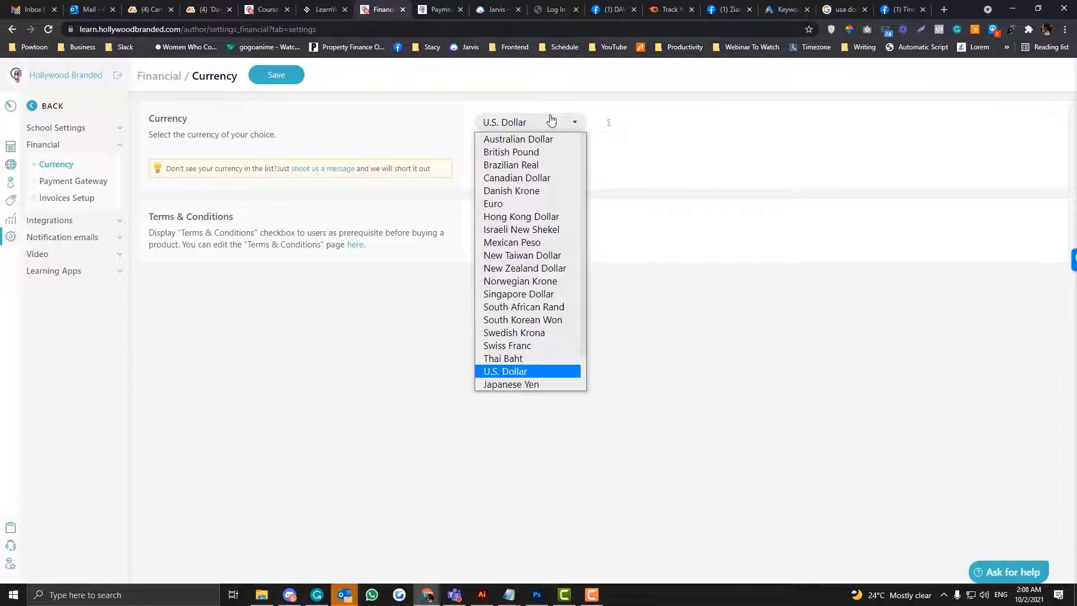
left_click(436, 110)
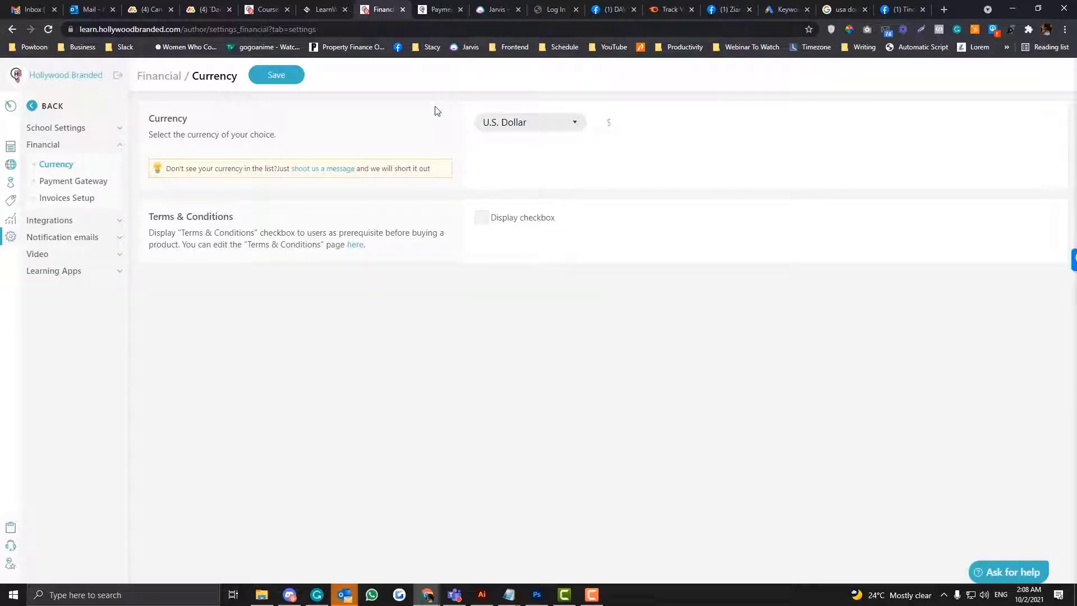
In Invoices Setup, enter invoice prefix HB and choose to show a logo on invoices.
left_click(67, 197)
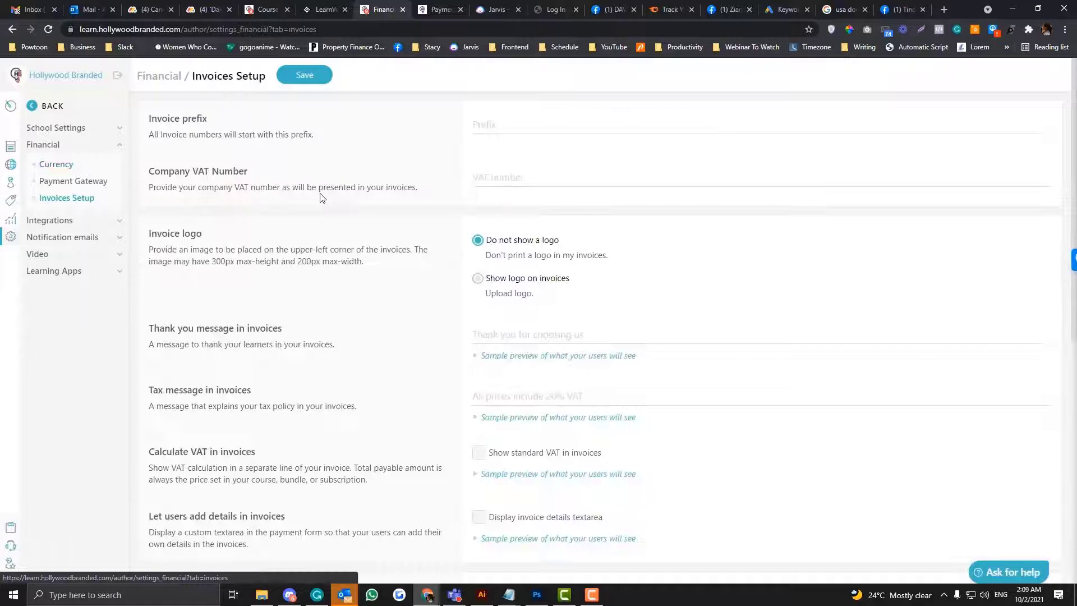
left_click(500, 132)
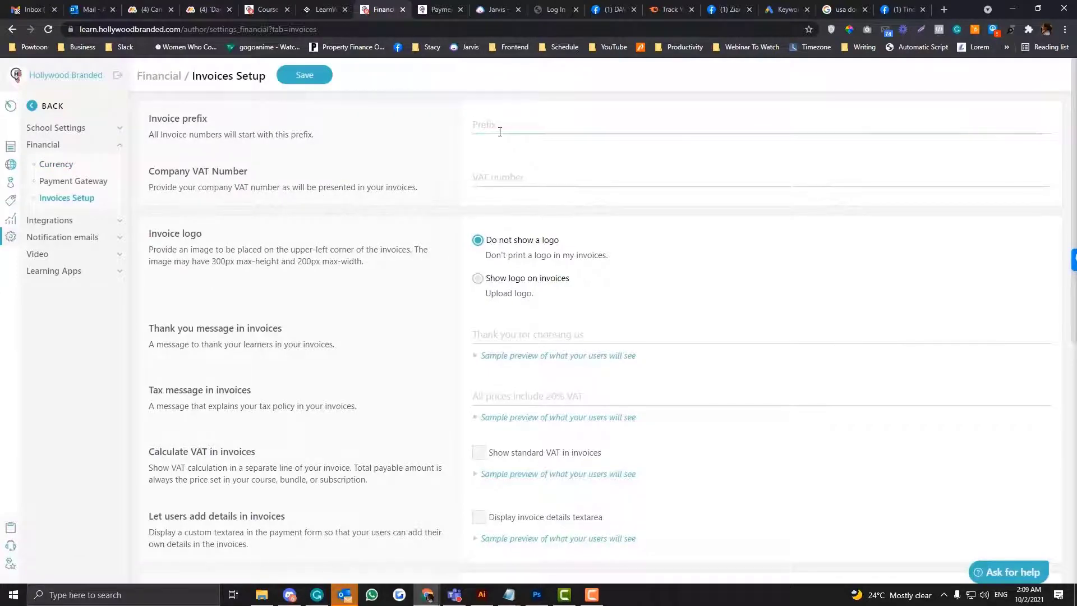
type("HB")
left_click(463, 133)
left_click(444, 144)
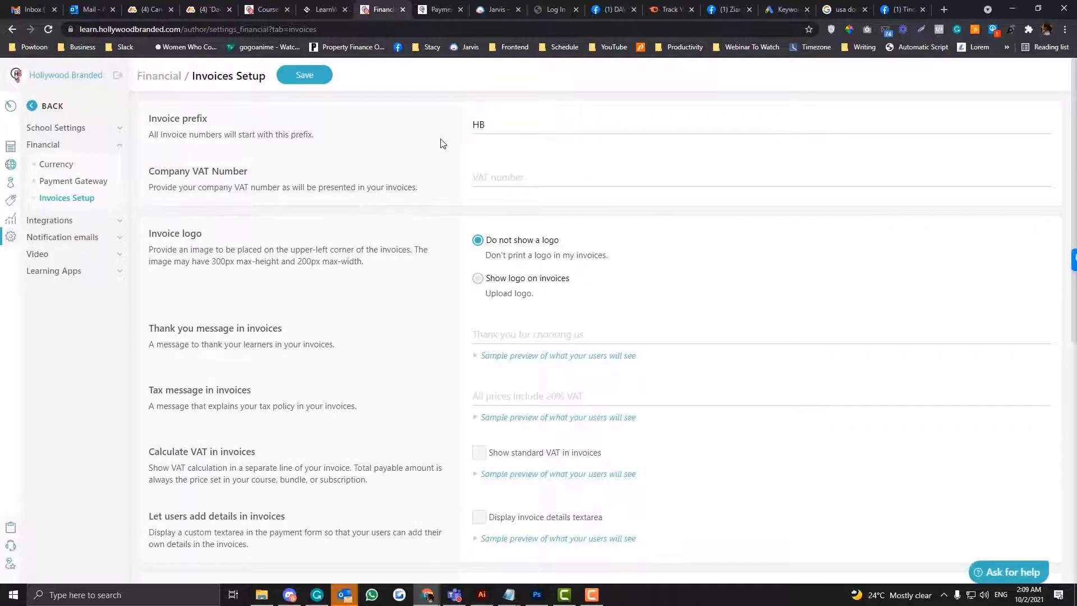
left_click(495, 184)
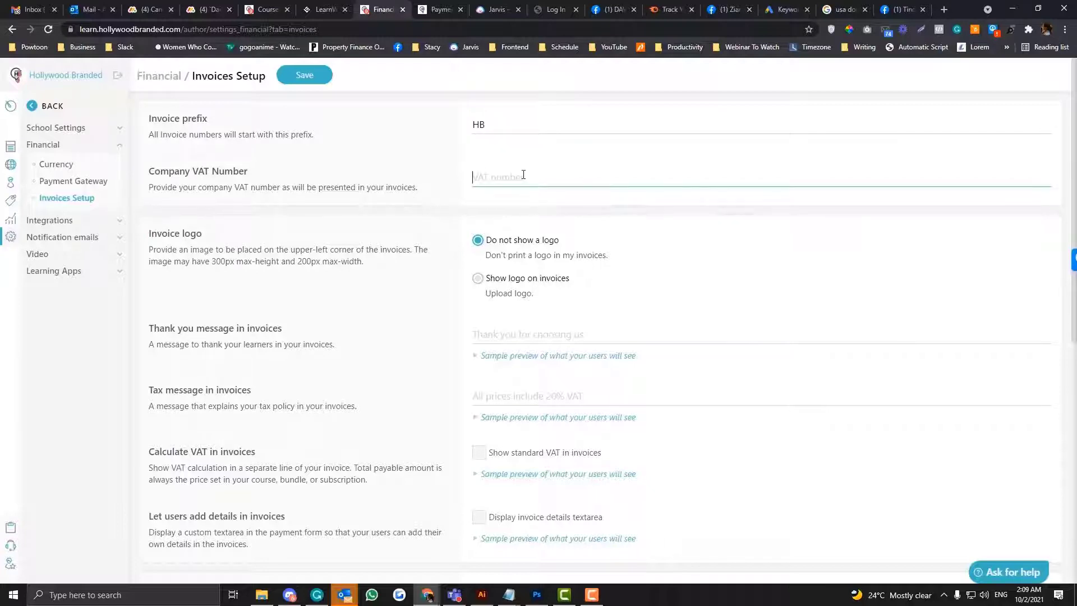
scroll(518, 194, "down", 1)
left_click(477, 222)
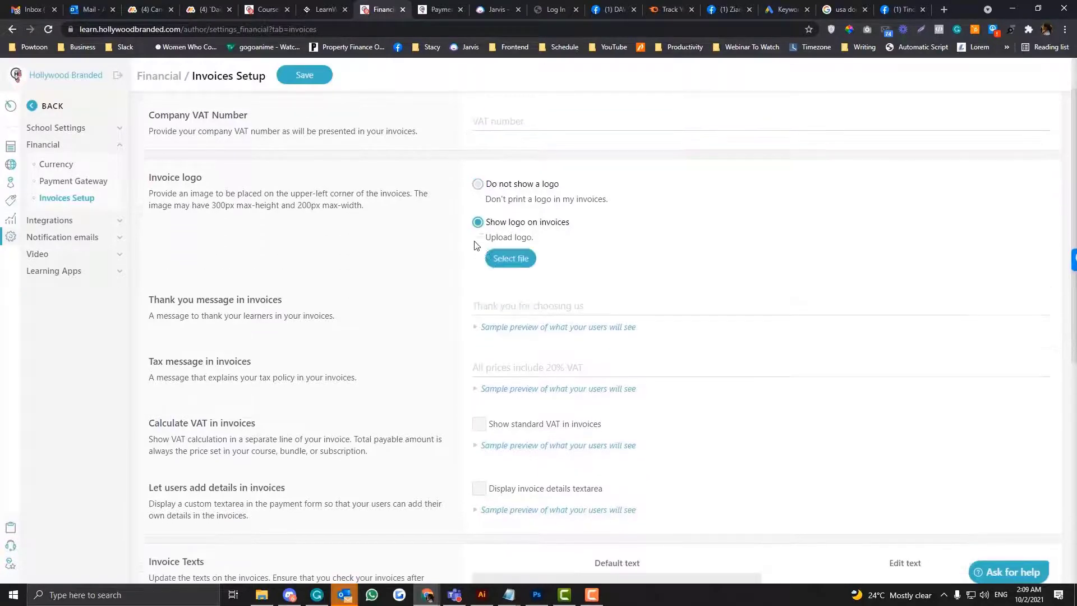
Upload learn-hollywoodbranded-logo.png from the Desktop as the invoice logo.
left_click(525, 262)
left_click(56, 88)
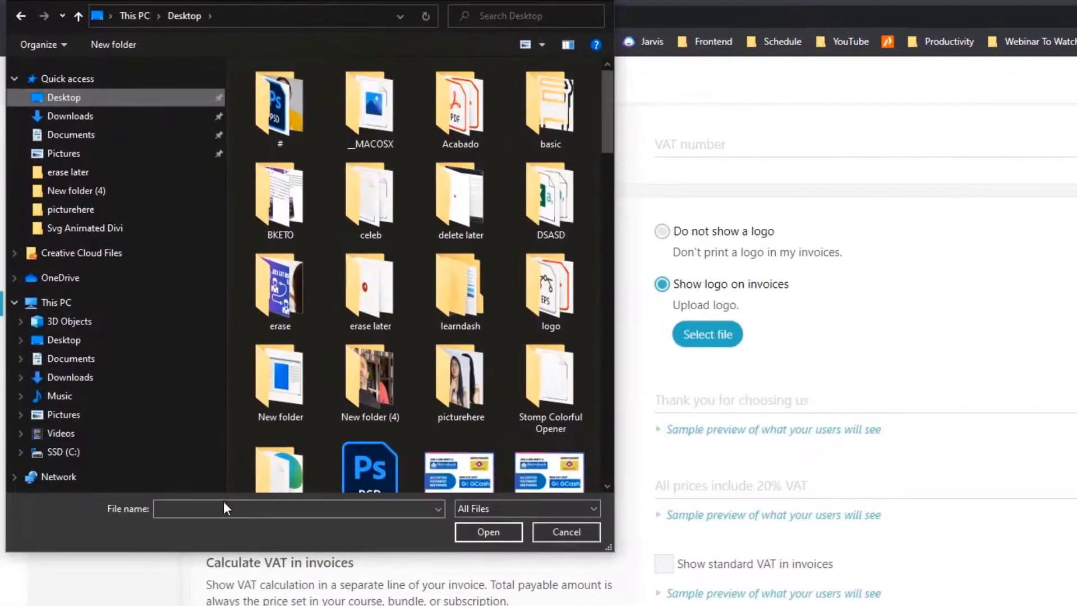
left_click(223, 503)
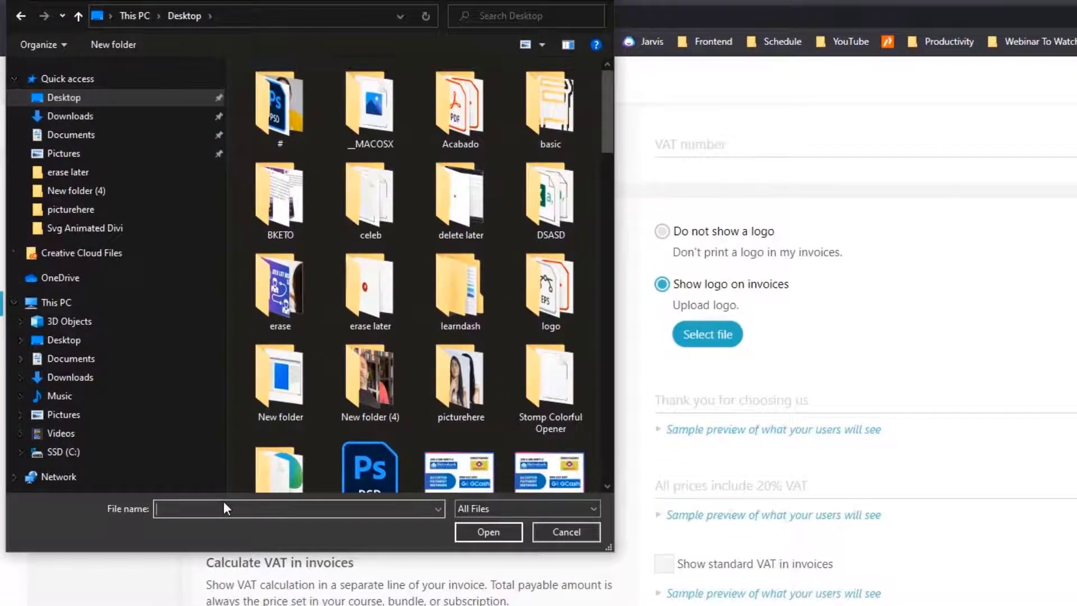
type("hb")
key("BackSpace")
key("BackSpace")
type("lea")
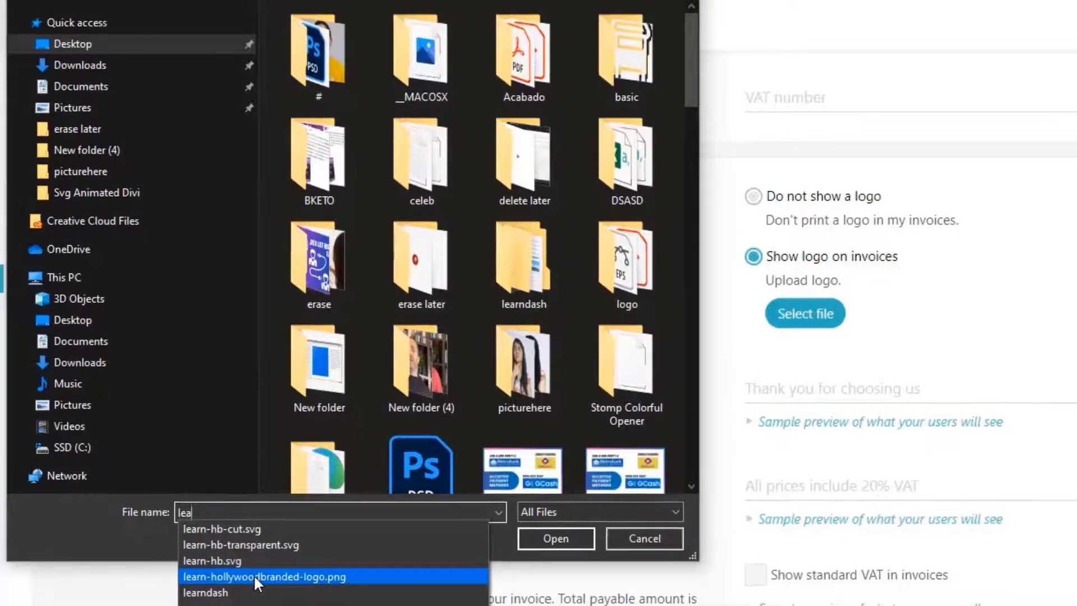
left_click(256, 576)
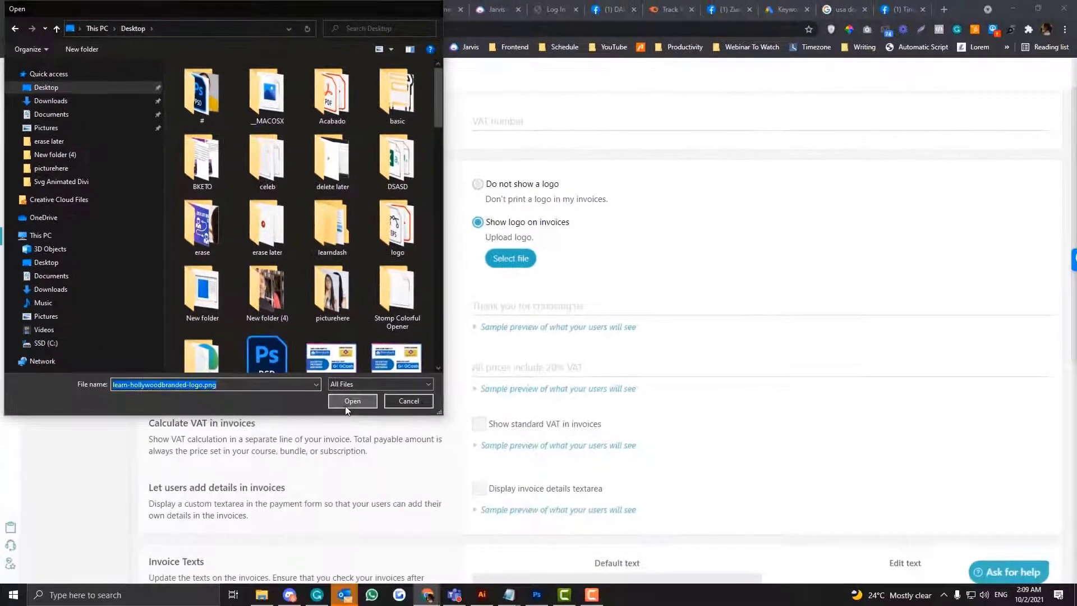
left_click(555, 538)
Look over the thank-you message and other invoice options further down the page.
scroll(400, 369, "up", 1)
scroll(416, 366, "down", 5)
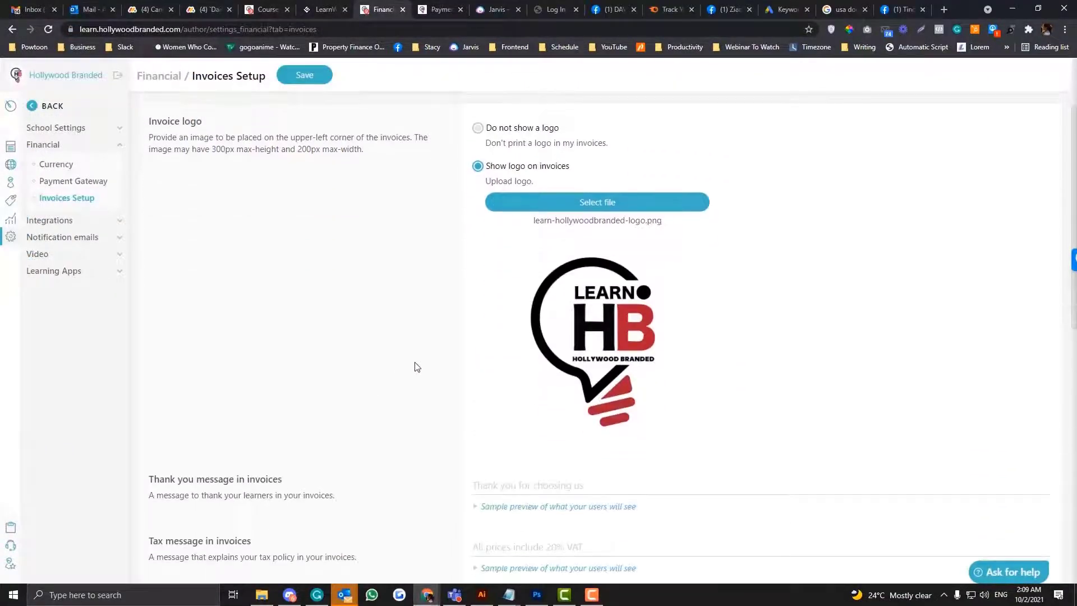
left_click(508, 305)
scroll(423, 334, "down", 2)
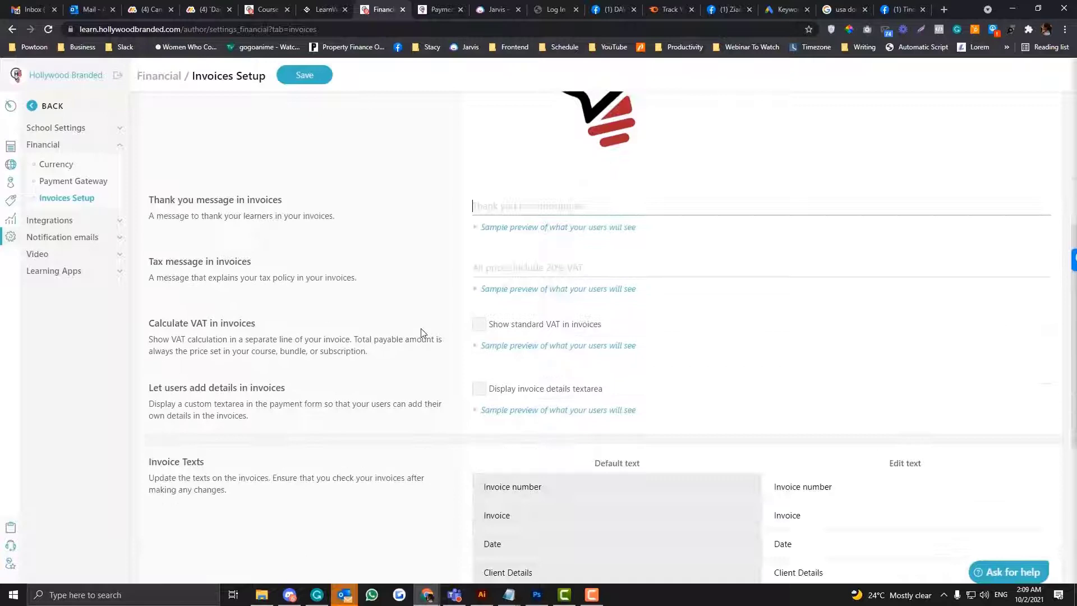
mouse_move(474, 231)
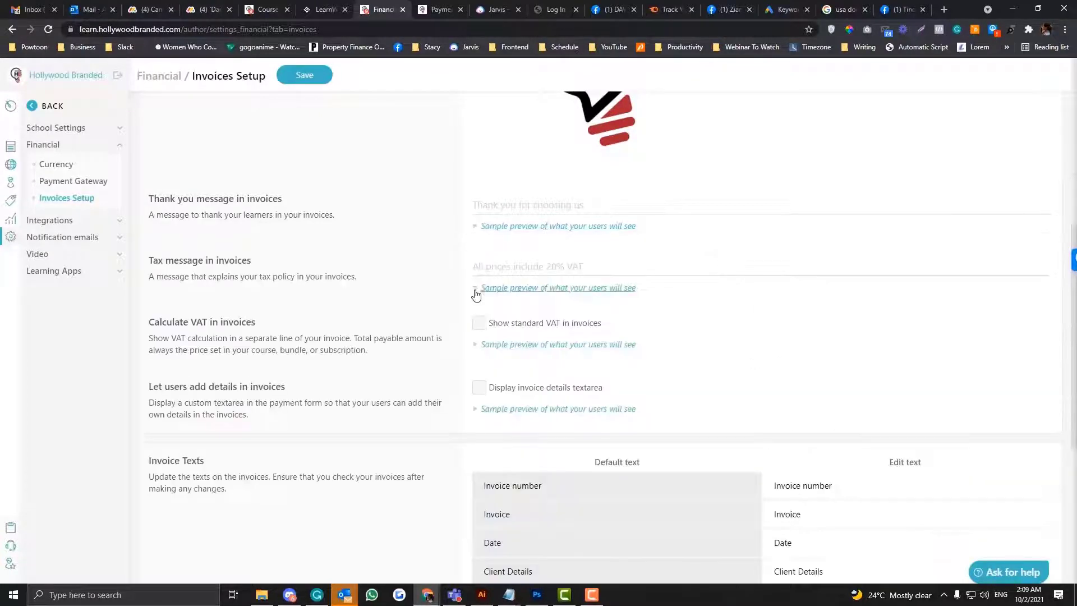
scroll(474, 300, "down", 3)
scroll(474, 300, "down", 3)
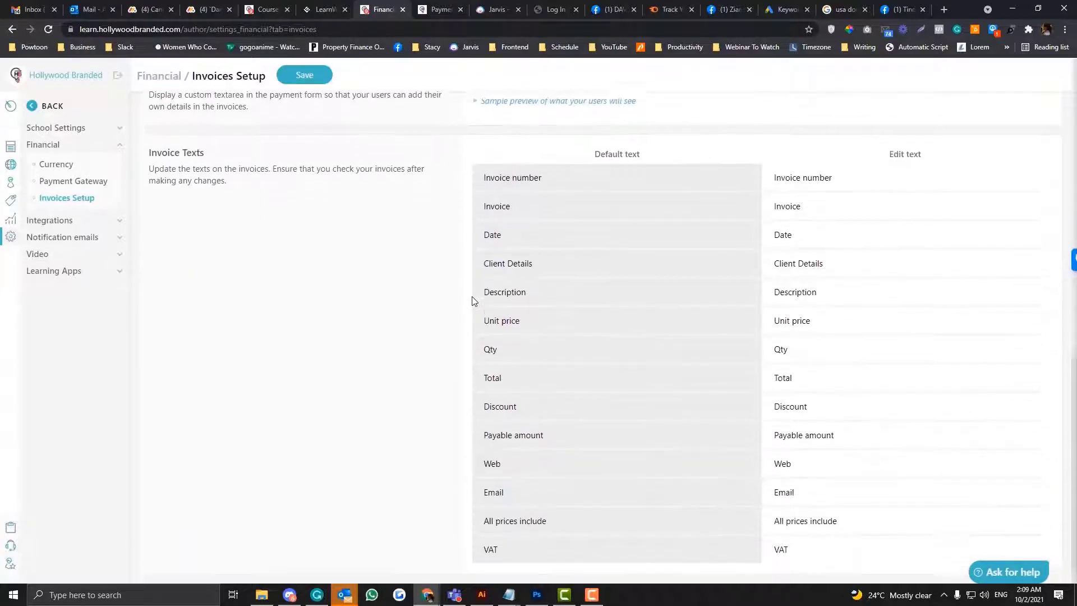
scroll(474, 301, "up", 5)
Toggle standard VAT and invoice details on then back off, preview the tax message, and save.
left_click(478, 289)
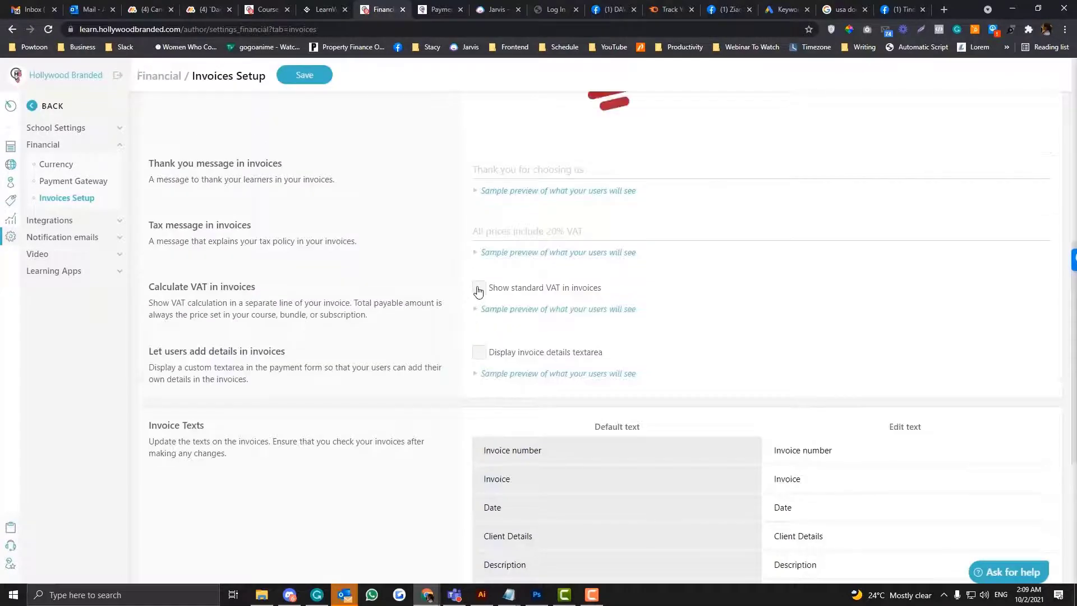
left_click(478, 288)
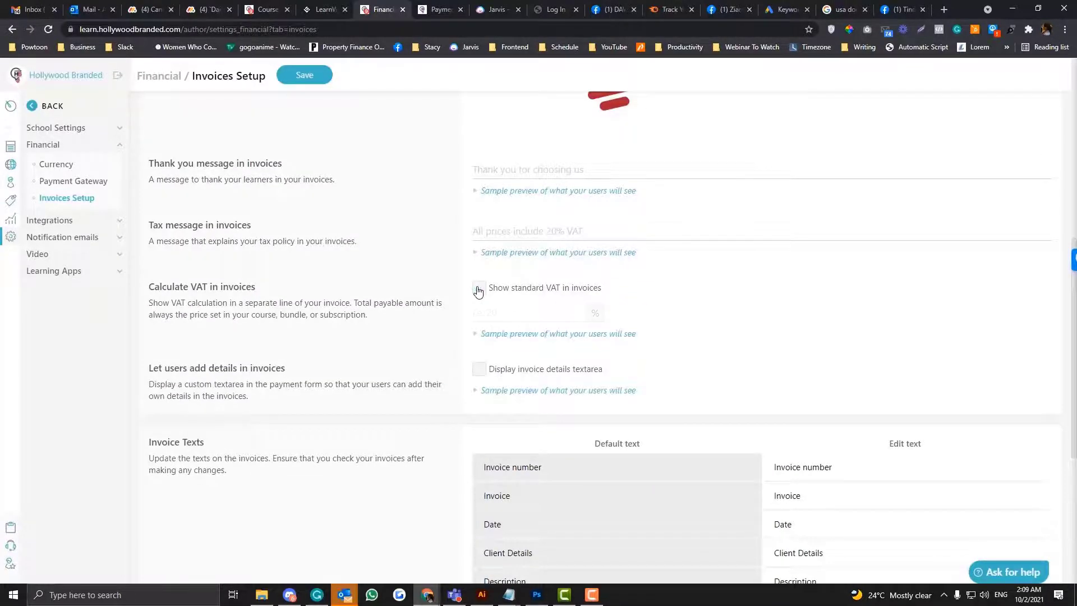
scroll(479, 291, "up", 8)
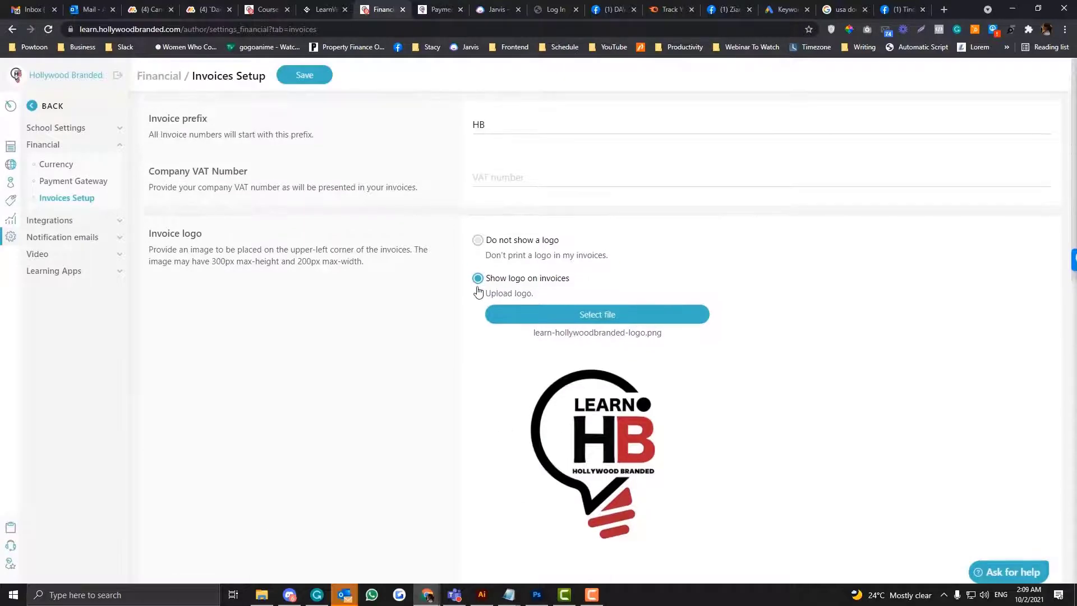
scroll(478, 292, "down", 8)
left_click(479, 275)
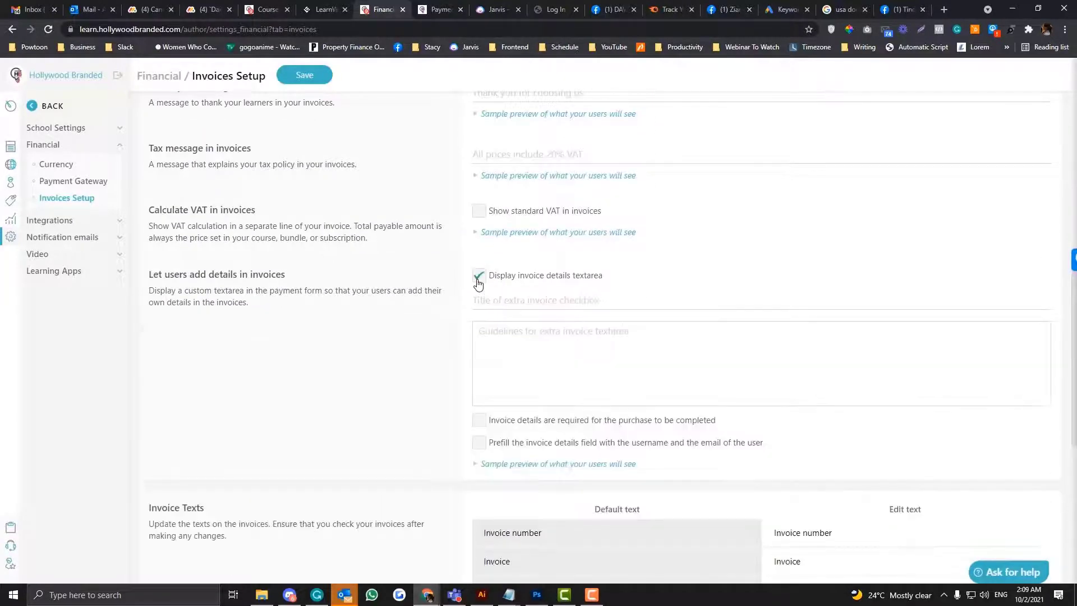
left_click(478, 279)
left_click(480, 212)
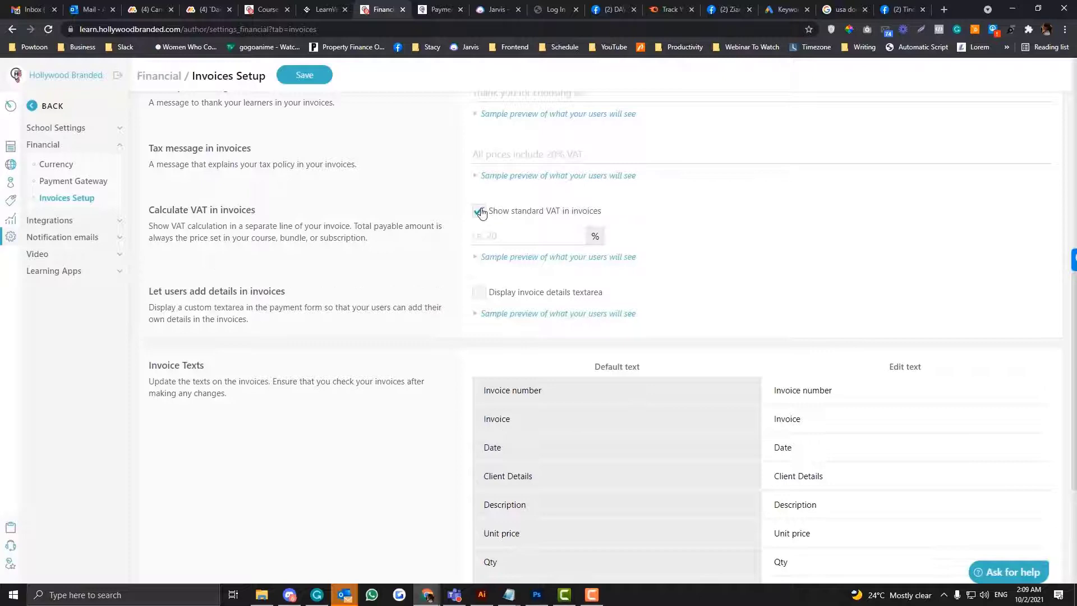
left_click(480, 211)
left_click(474, 175)
left_click(305, 75)
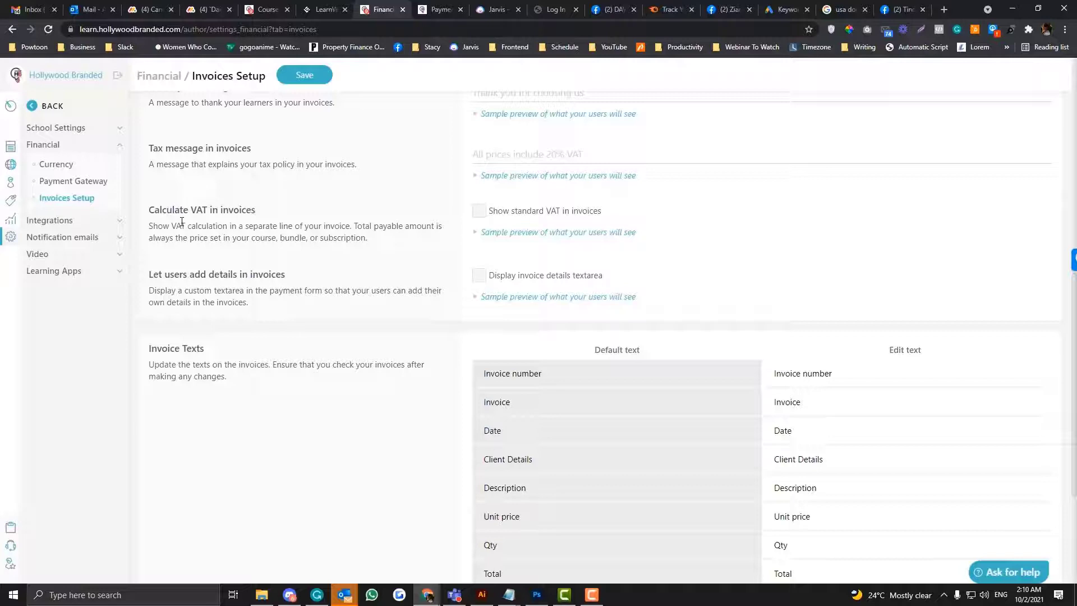
scroll(181, 221, "up", 4)
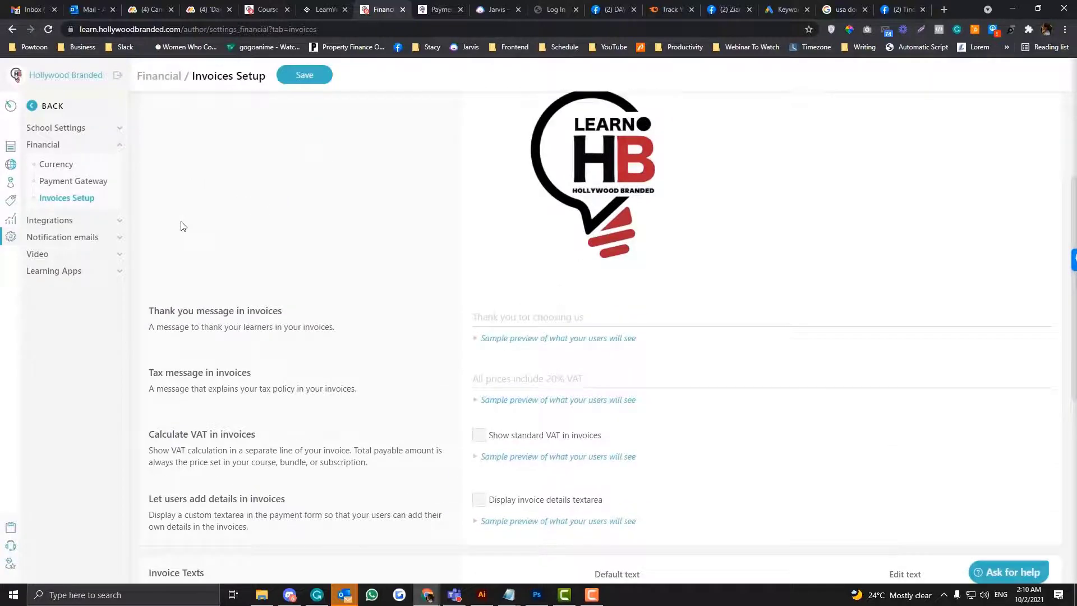
scroll(181, 225, "up", 2)
scroll(181, 225, "up", 2)
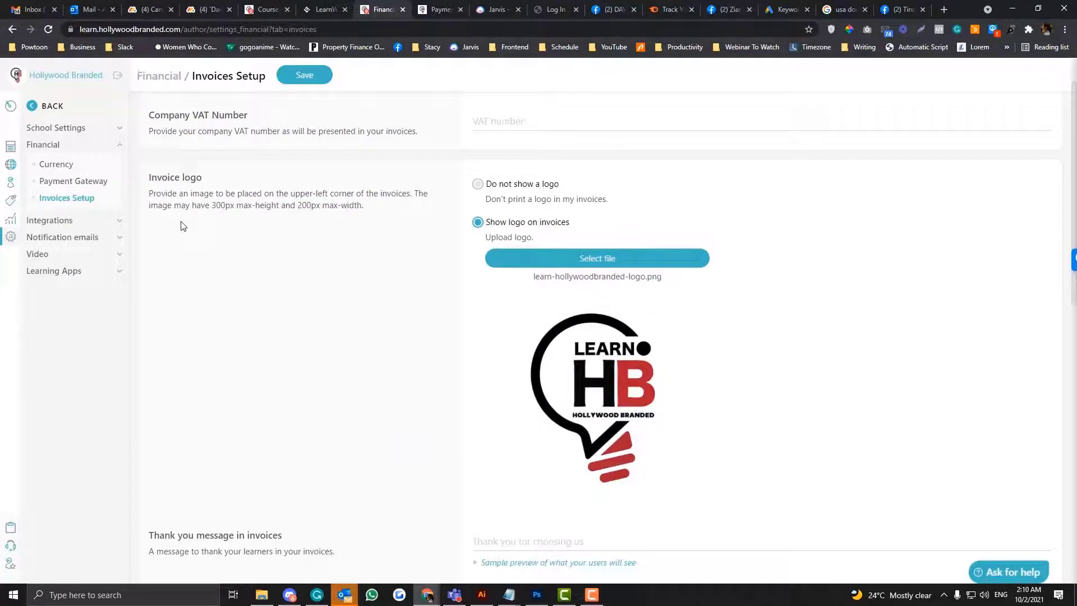
left_click(98, 187)
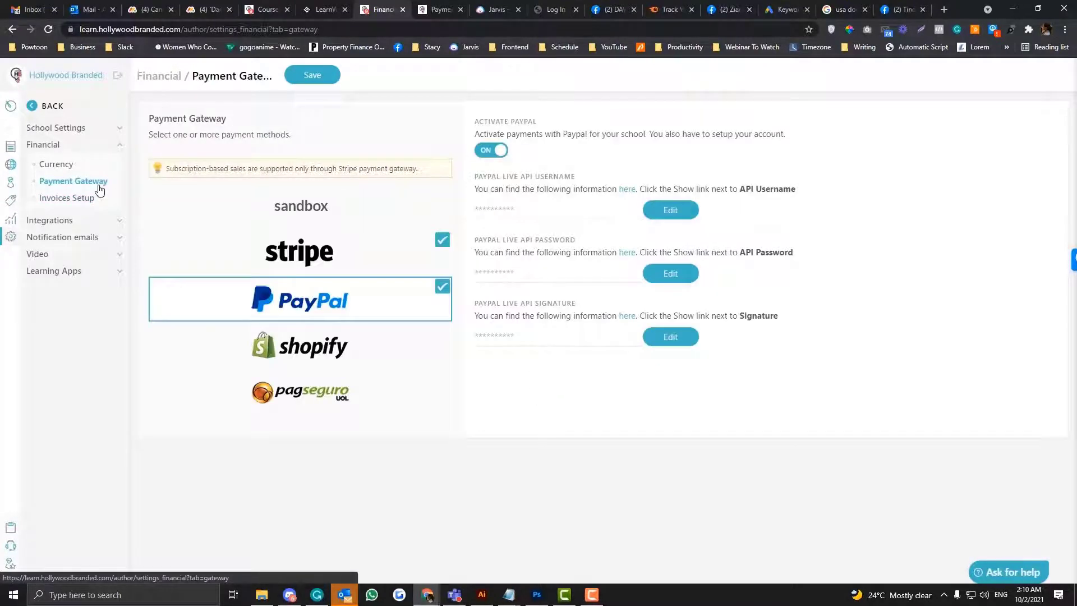
left_click(94, 196)
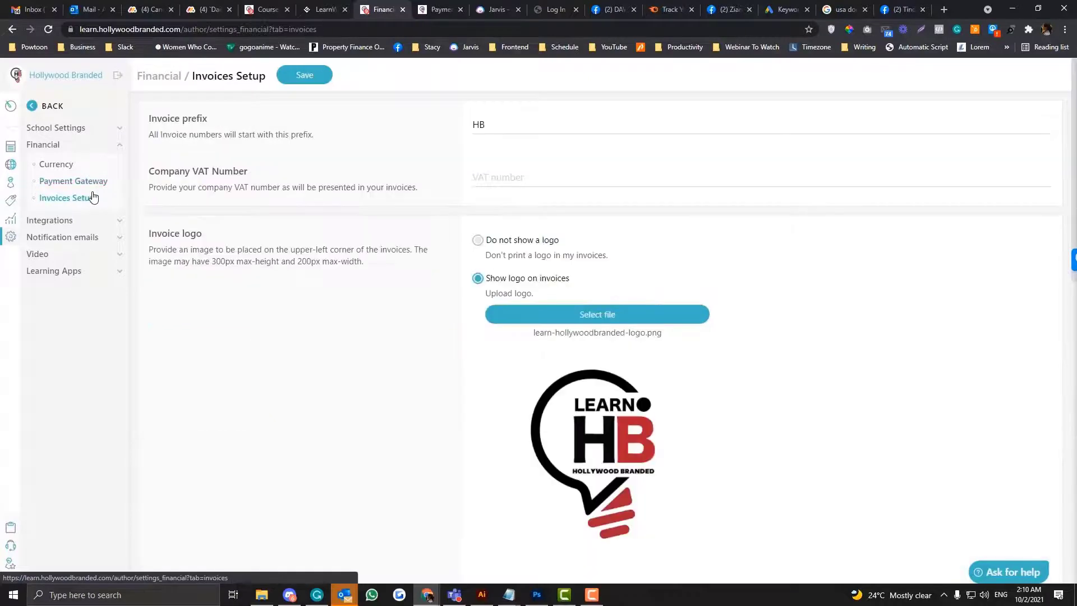